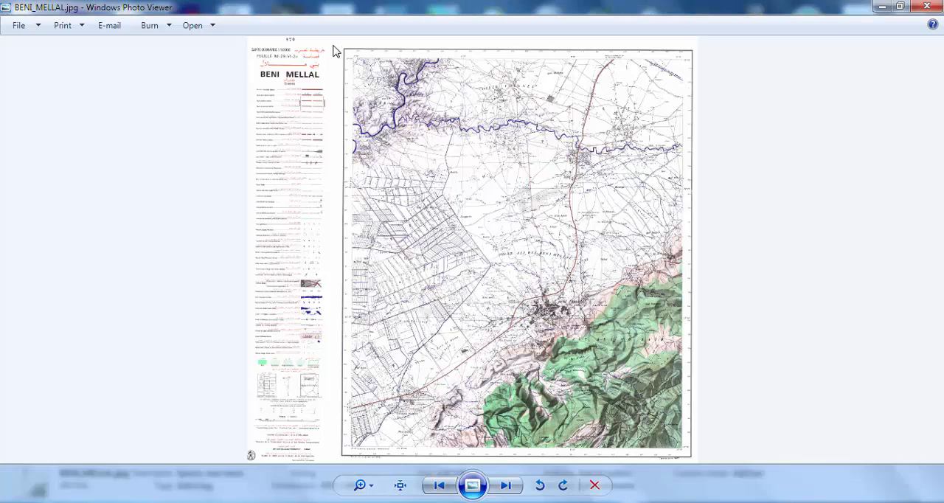
# - Examine the geographic coordinate labels and kilometre ticks at the upper-left corner of the BENI MELLAL map sheet
pyautogui.scroll(2, 353, 58)
pyautogui.scroll(2, 349, 54)
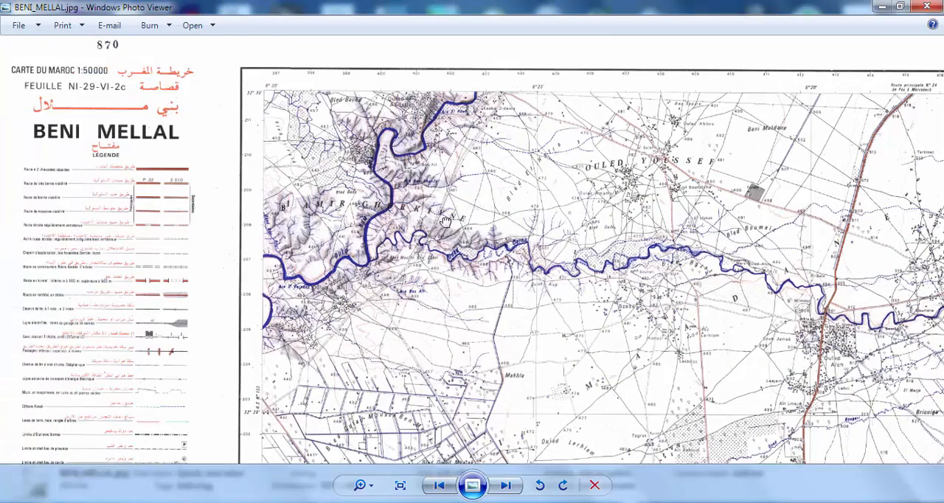
pyautogui.scroll(4, 267, 90)
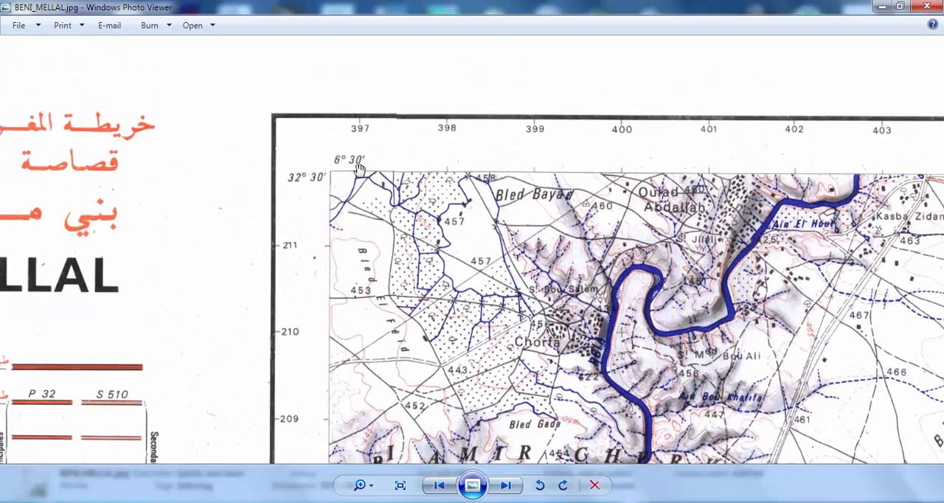
pyautogui.scroll(1, 339, 161)
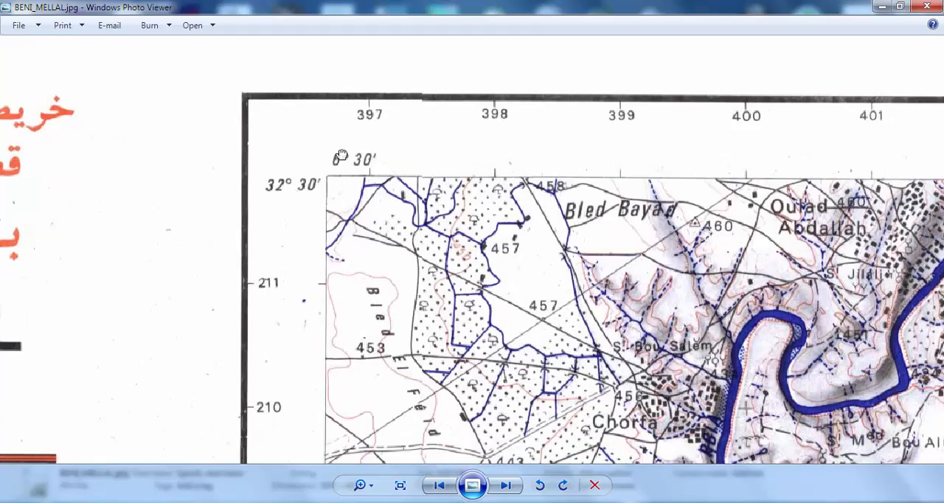
pyautogui.moveTo(329, 134); pyautogui.dragTo(351, 163)
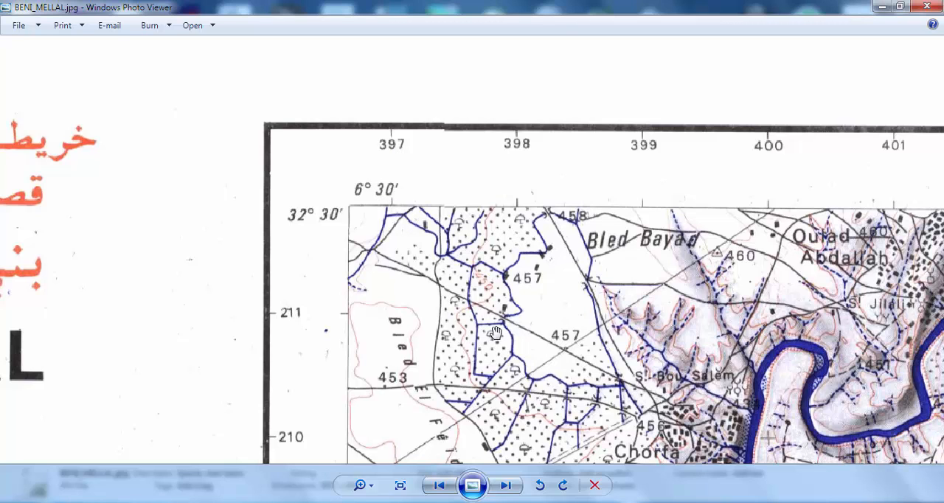
pyautogui.moveTo(478, 379); pyautogui.dragTo(436, 353)
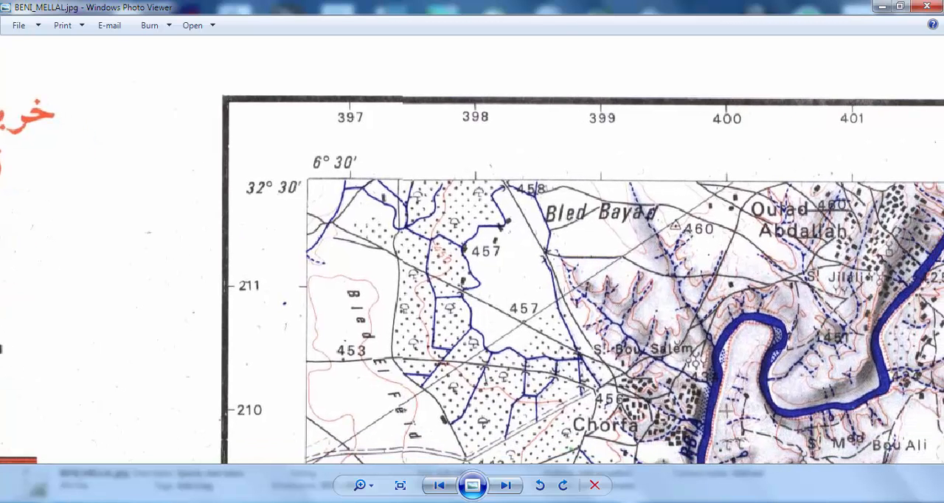
# - Switch to ArcMap and start a new graticule named wgs84 for the layout's data frame
pyautogui.hotkey('alt', 'Tab')
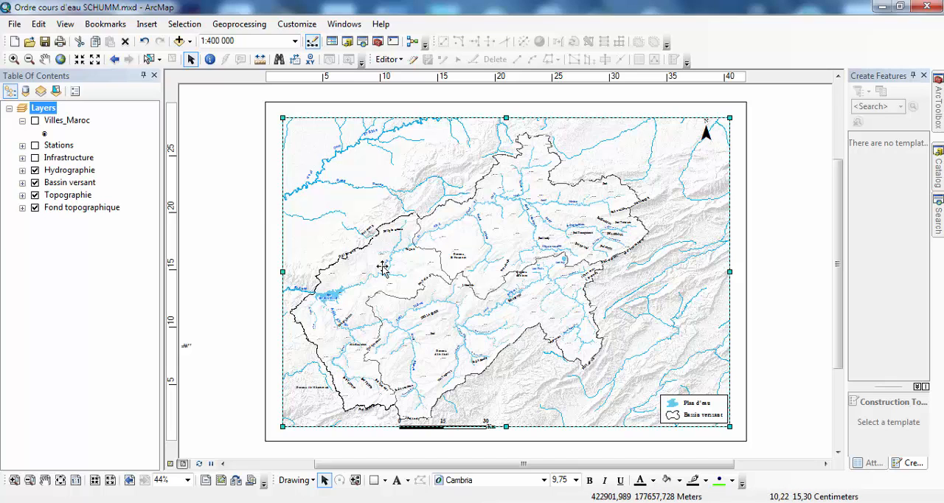
pyautogui.click(227, 207)
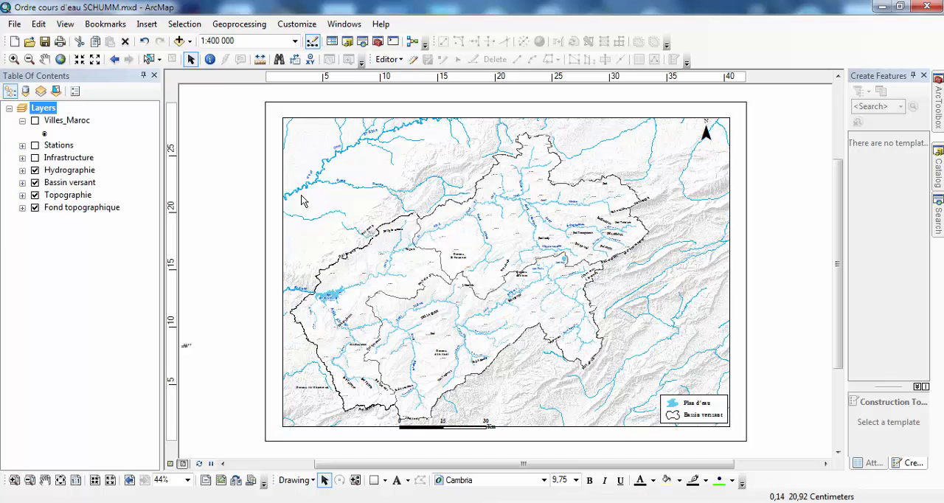
pyautogui.click(355, 177)
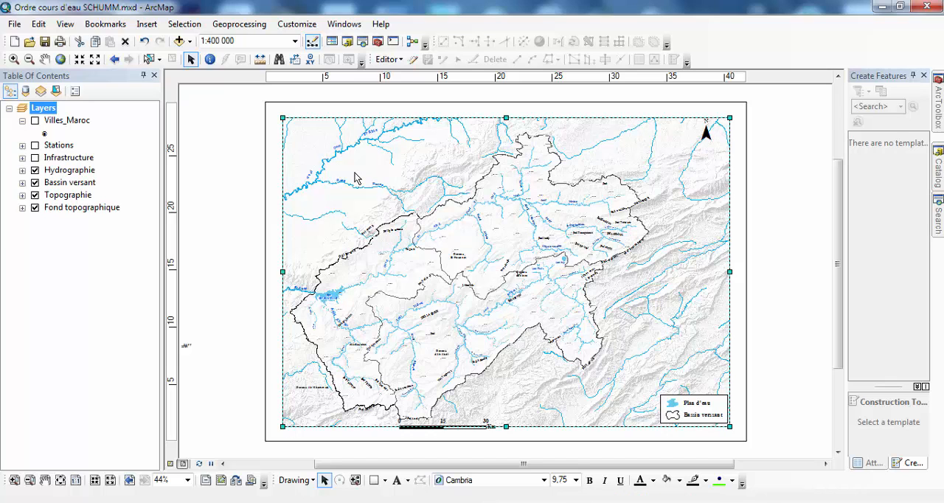
pyautogui.rightClick(353, 168)
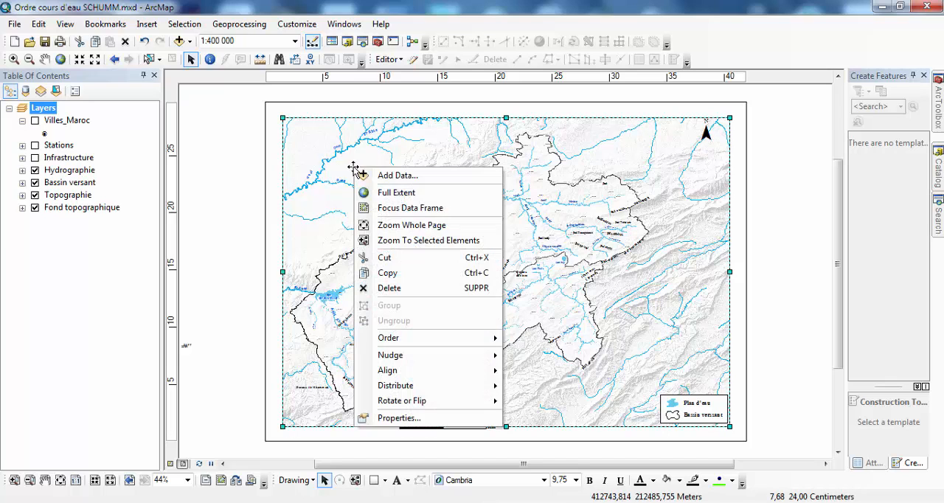
pyautogui.click(423, 418)
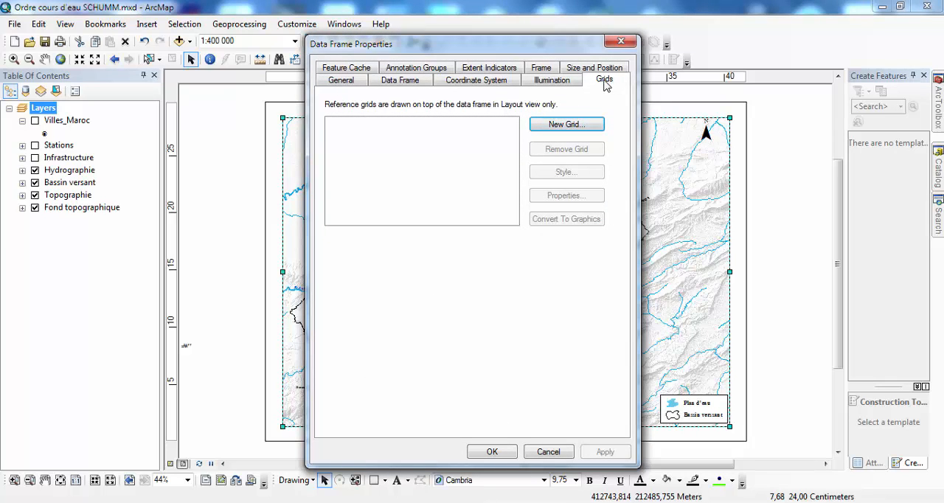
pyautogui.click(562, 129)
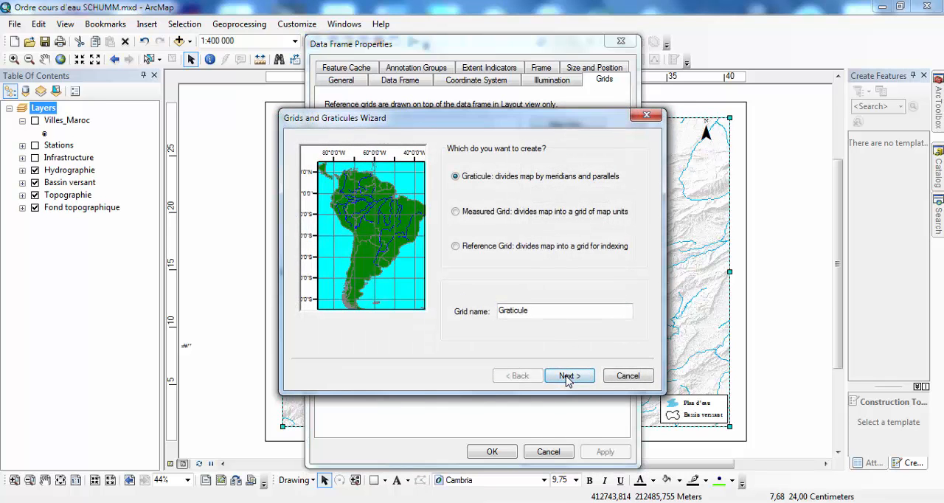
pyautogui.moveTo(550, 311); pyautogui.dragTo(504, 311)
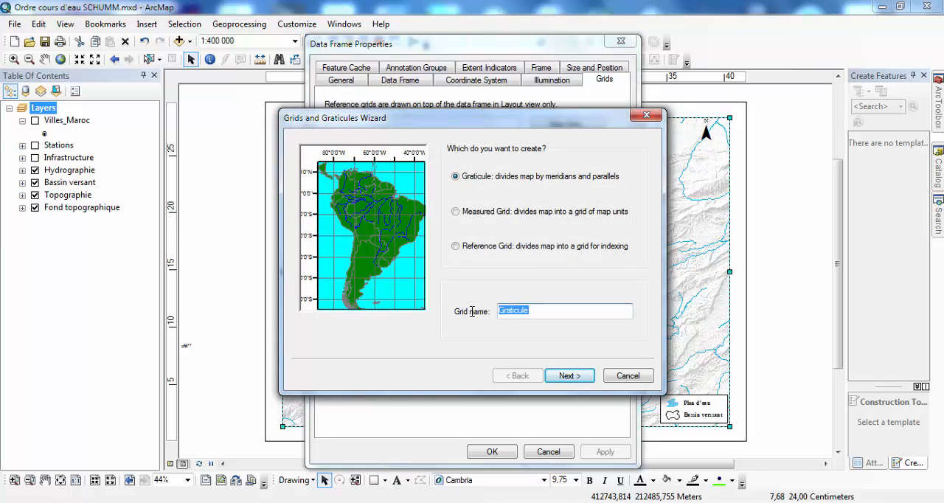
pyautogui.write('wgs84')
pyautogui.click(568, 376)
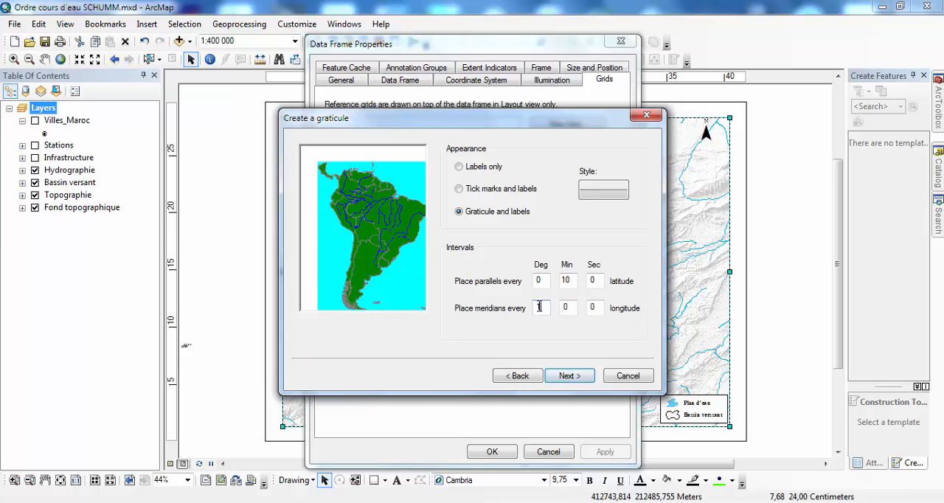
# - Set the graticule to place parallels and meridians every 0 degrees 30 minutes
pyautogui.write('0')
pyautogui.doubleClick(565, 279)
pyautogui.write('30')
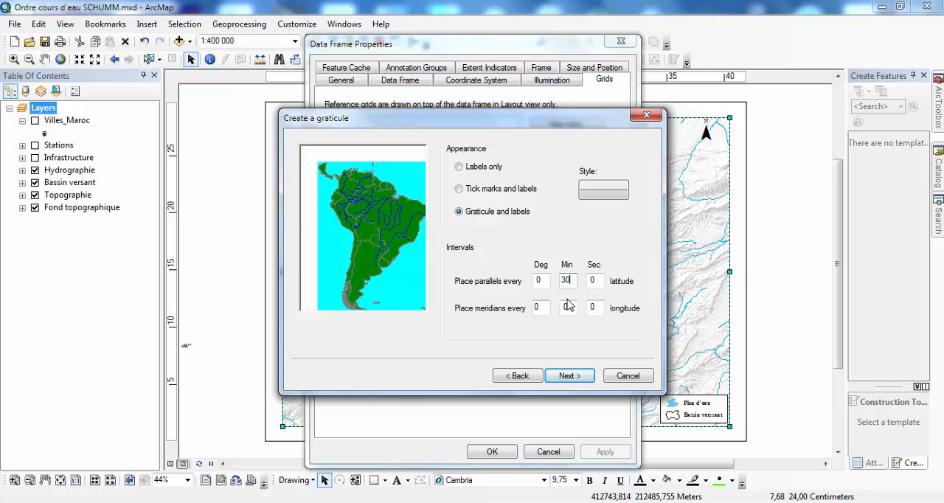
pyautogui.doubleClick(565, 307)
pyautogui.write('30')
pyautogui.moveTo(556, 305); pyautogui.dragTo(553, 305)
pyautogui.click(568, 376)
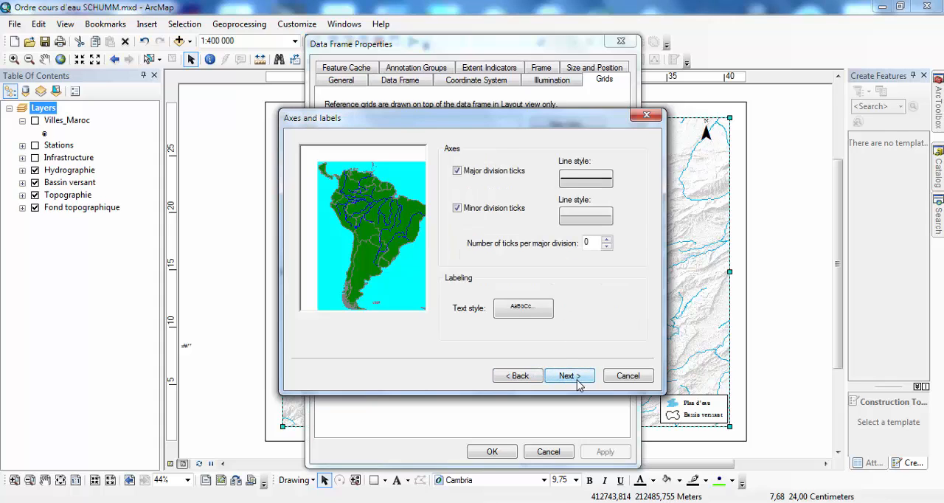
# - Finish the graticule with its default axes and a simple border, and apply it to the layout
pyautogui.click(577, 379)
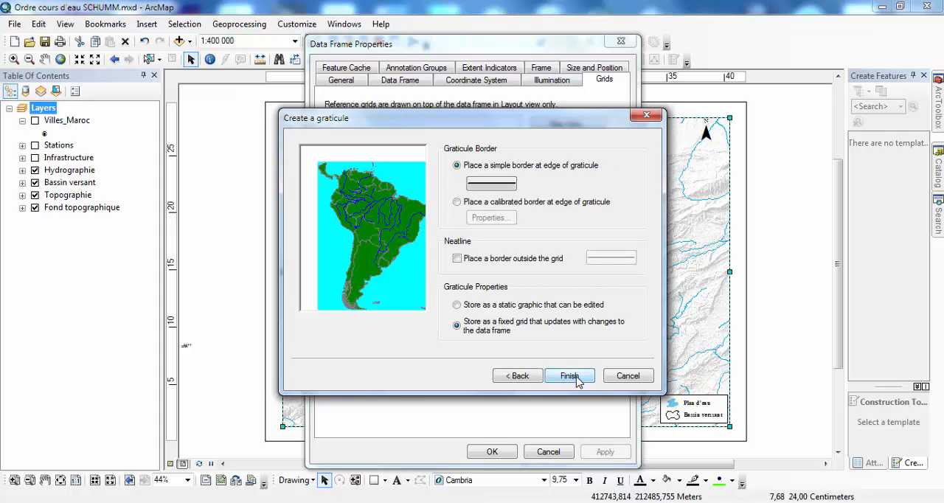
pyautogui.click(569, 376)
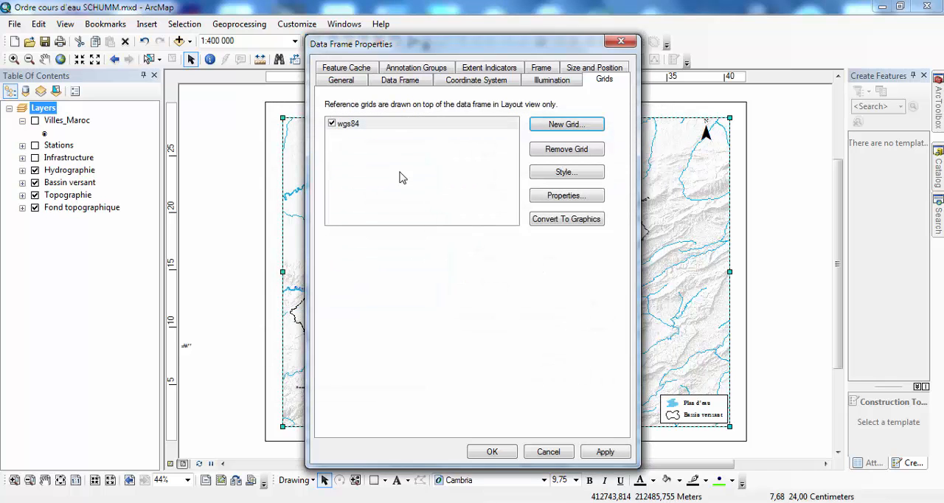
pyautogui.moveTo(389, 47); pyautogui.dragTo(148, 44)
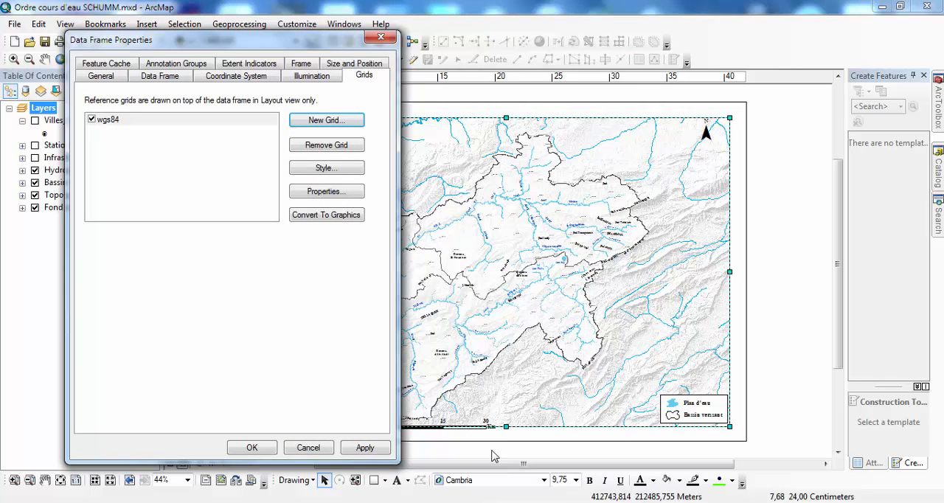
pyautogui.click(367, 448)
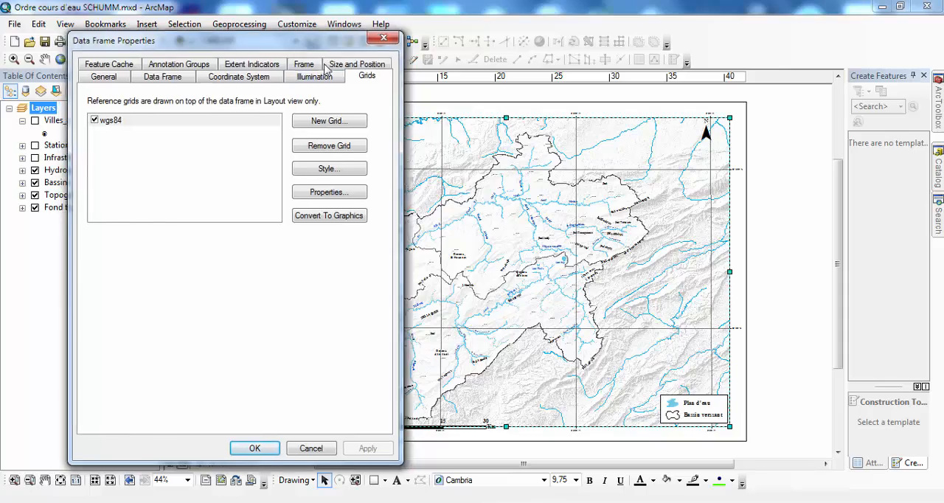
pyautogui.moveTo(251, 41); pyautogui.dragTo(124, 175)
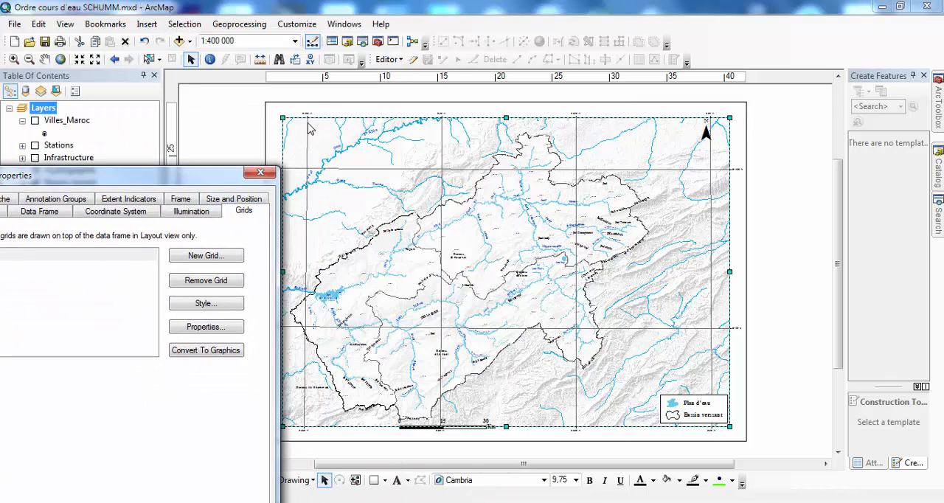
pyautogui.moveTo(170, 172); pyautogui.dragTo(397, 69)
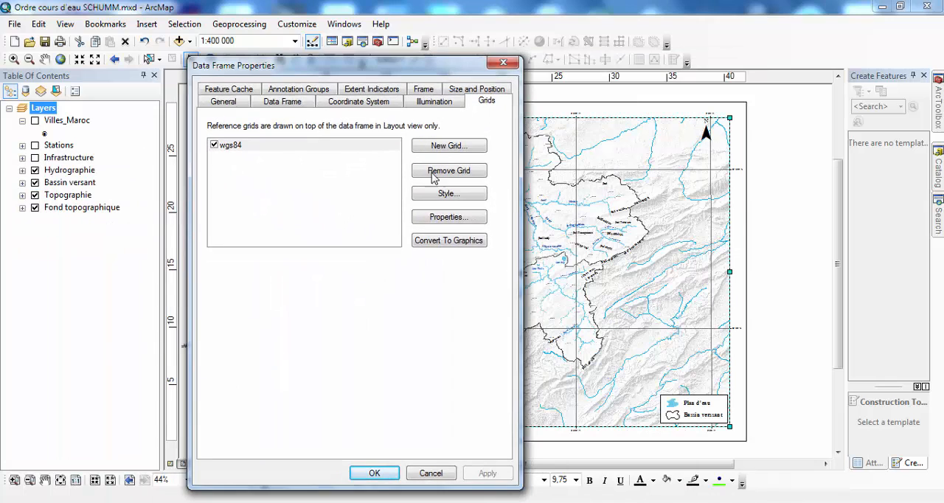
# - Set the wgs84 grid's label size to 12 and turn on vertical orientation for the left and right labels
pyautogui.click(444, 221)
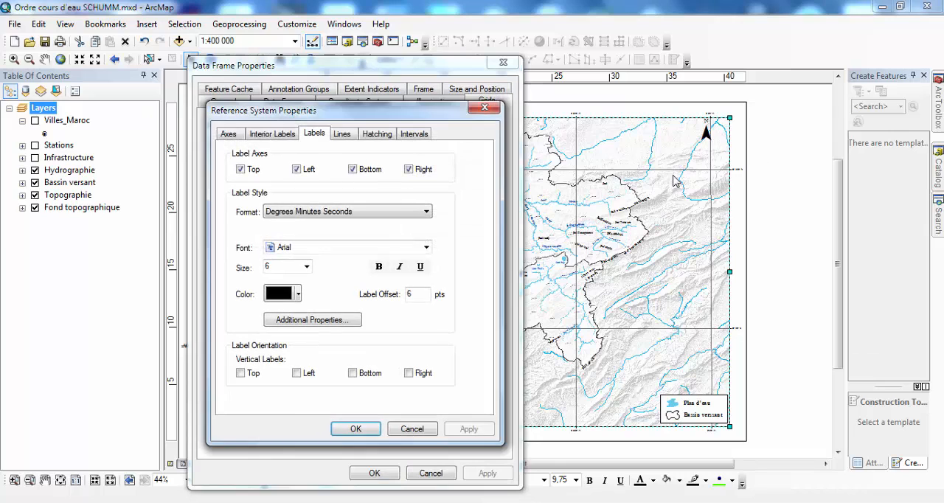
pyautogui.doubleClick(279, 268)
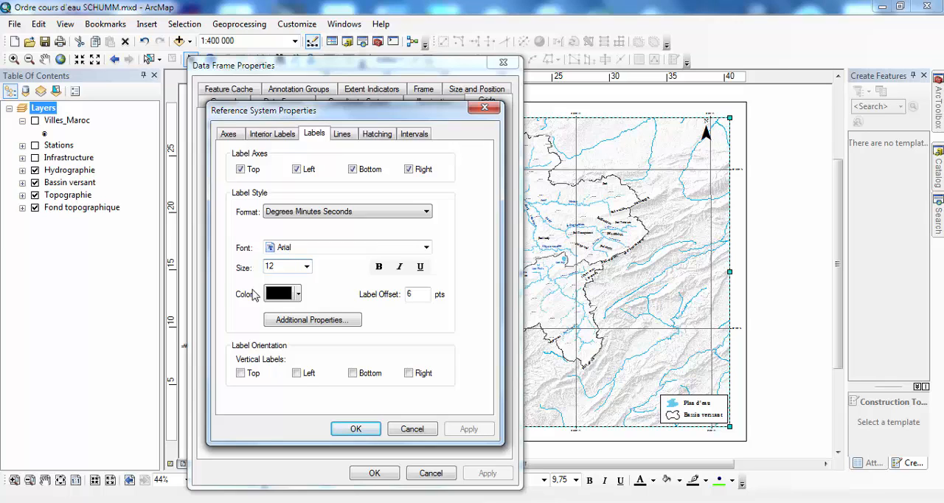
pyautogui.moveTo(278, 269); pyautogui.dragTo(250, 269)
pyautogui.click(408, 373)
# - Turn off zero minutes and zero seconds in the wgs84 grid labels
pyautogui.click(324, 325)
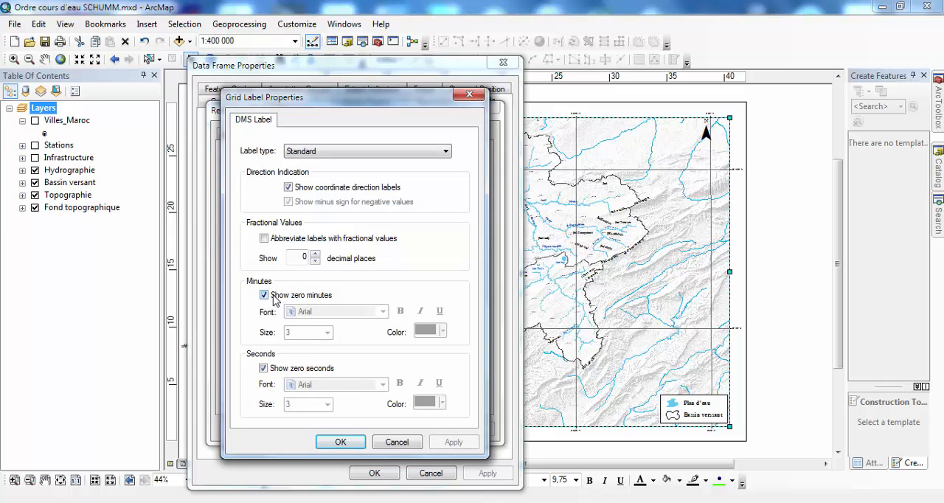
pyautogui.click(264, 295)
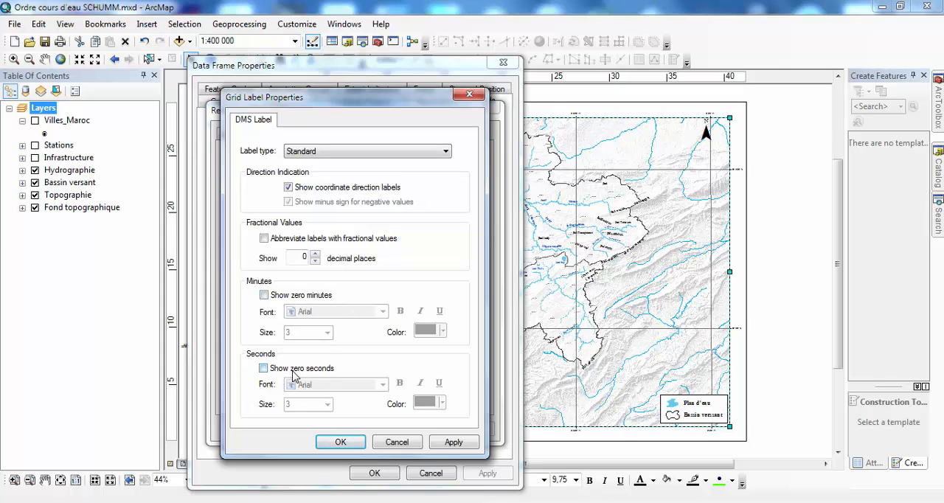
pyautogui.click(340, 442)
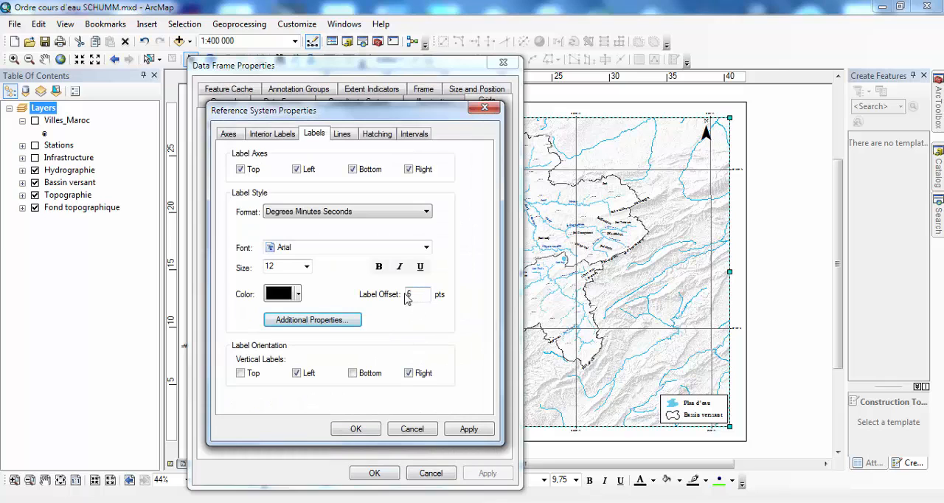
# - Edit the grid's label offset and apply the label settings to the layout
pyautogui.doubleClick(418, 293)
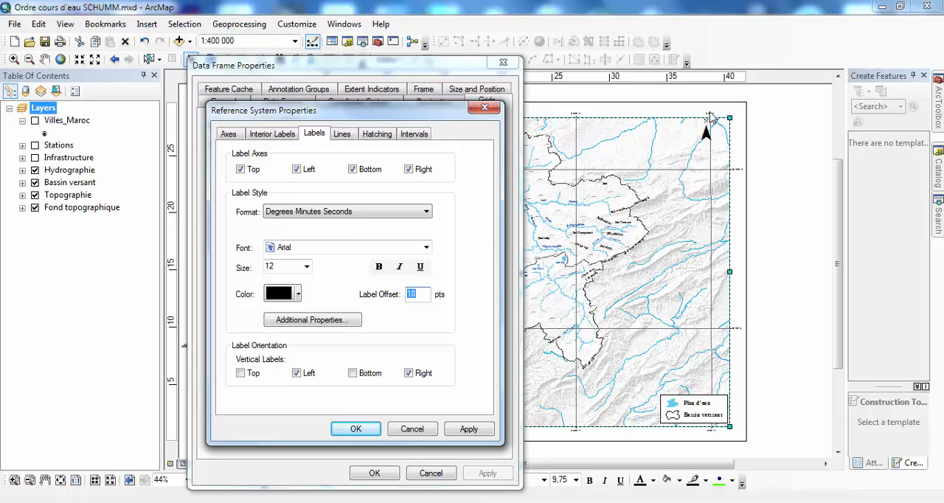
pyautogui.click(355, 429)
pyautogui.click(492, 475)
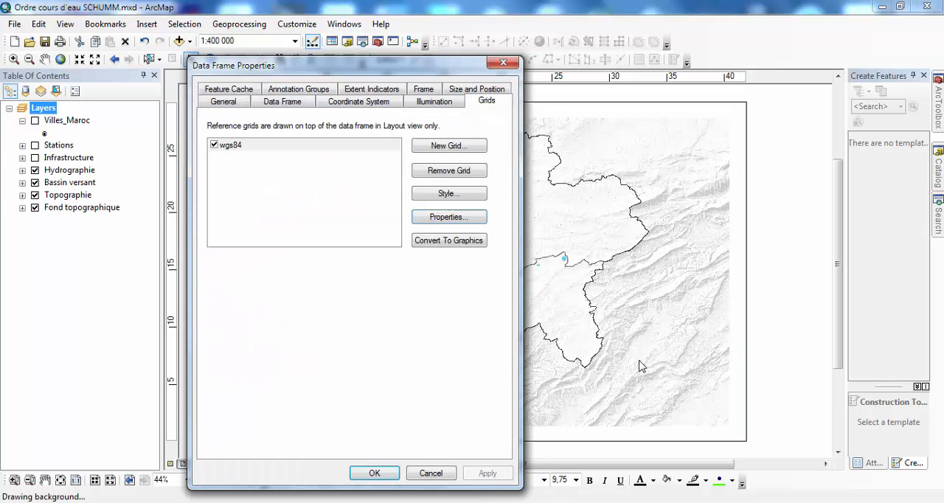
pyautogui.click(374, 473)
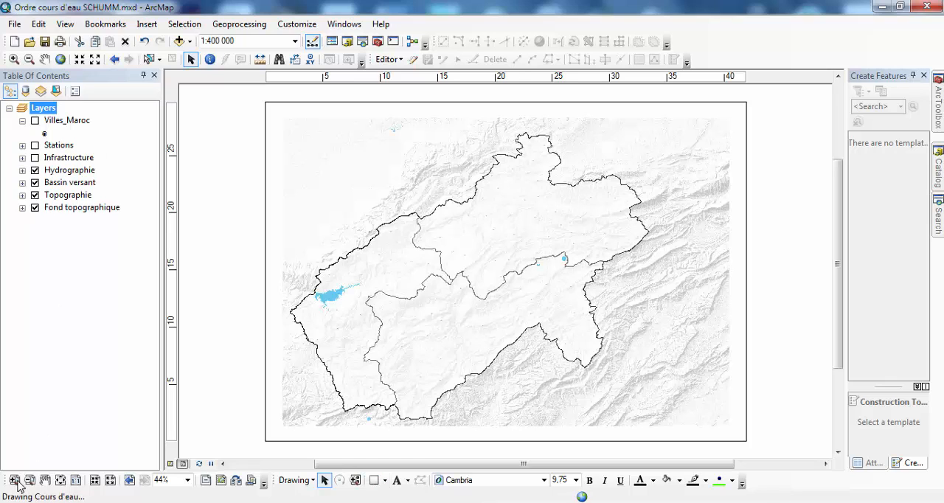
# - Start a new measured grid for the data frame and name it merchich
pyautogui.click(15, 480)
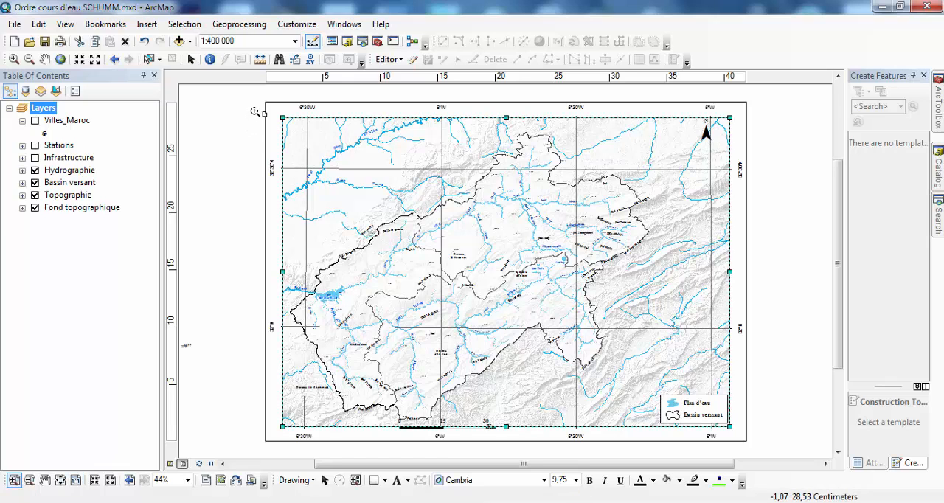
pyautogui.moveTo(255, 96); pyautogui.dragTo(351, 193)
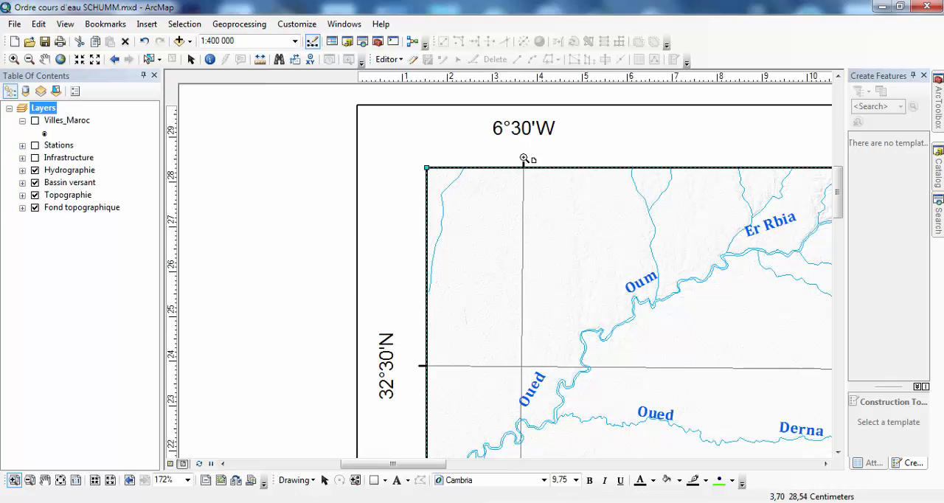
pyautogui.moveTo(555, 160); pyautogui.dragTo(416, 163)
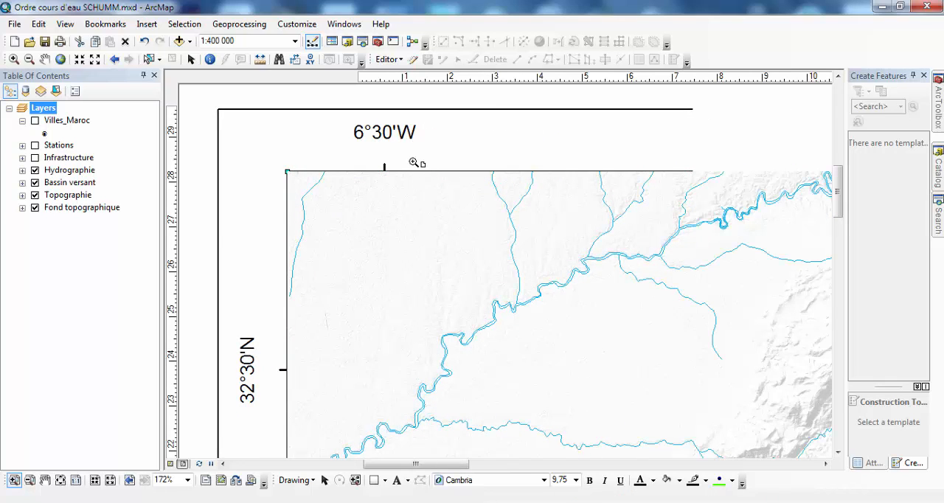
pyautogui.rightClick(344, 259)
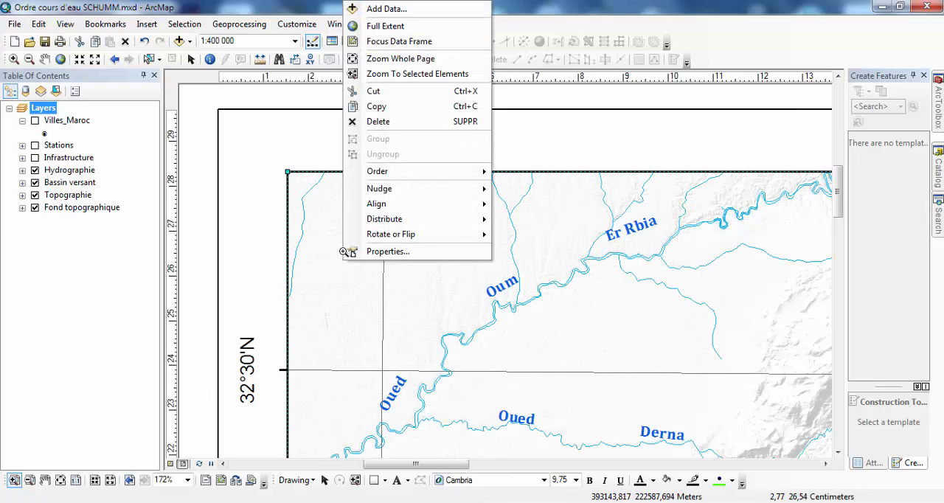
pyautogui.click(382, 252)
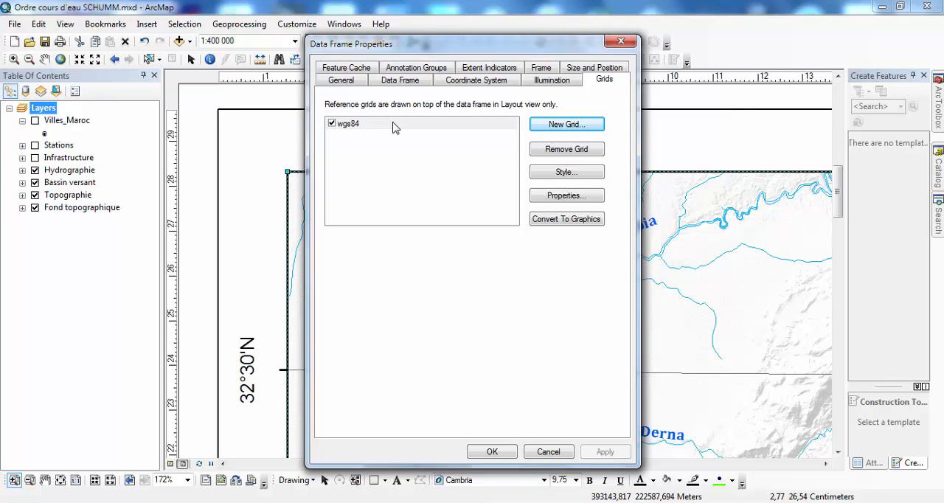
pyautogui.click(393, 127)
pyautogui.click(406, 134)
pyautogui.click(397, 125)
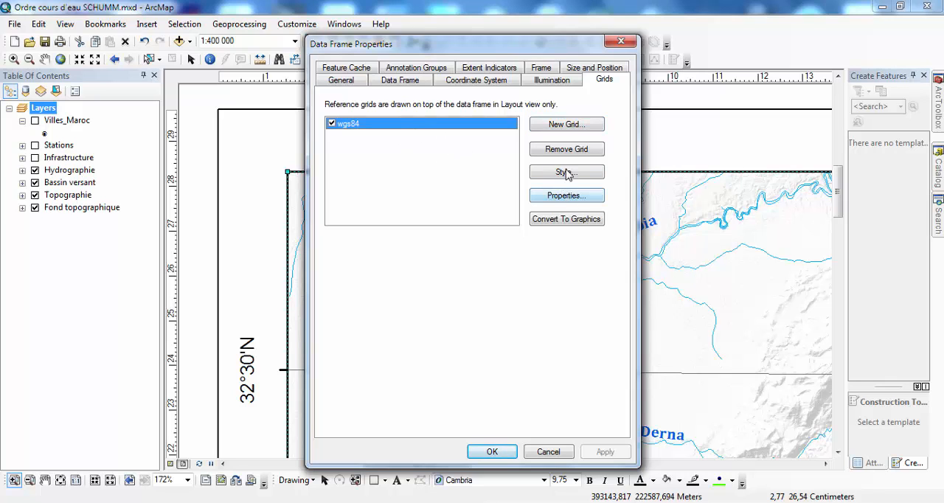
pyautogui.click(584, 131)
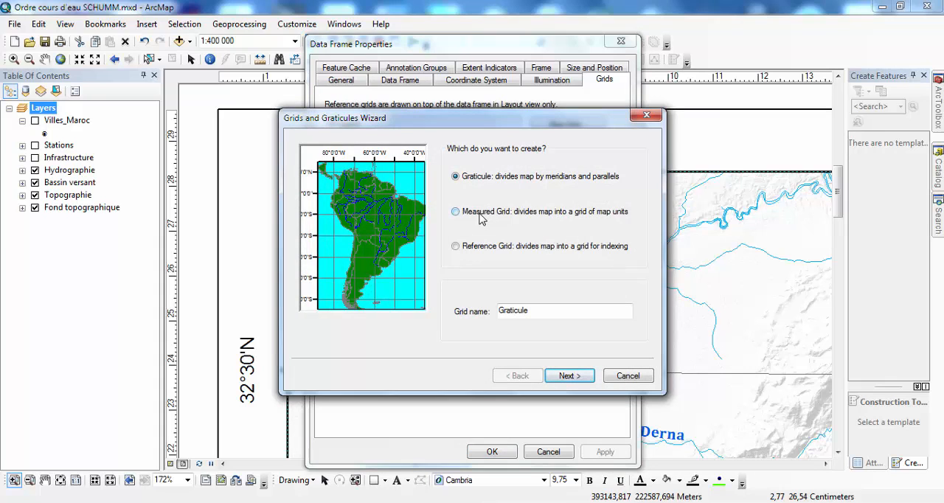
pyautogui.click(481, 214)
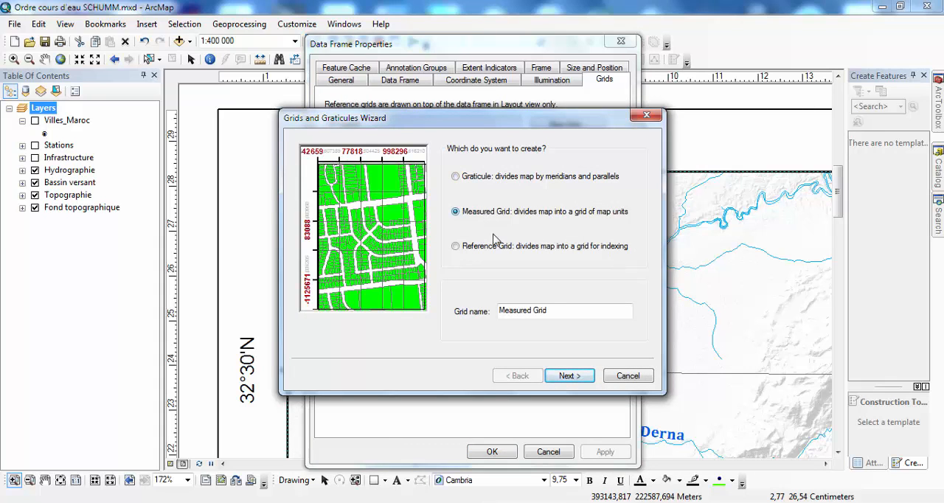
pyautogui.moveTo(549, 310); pyautogui.dragTo(444, 310)
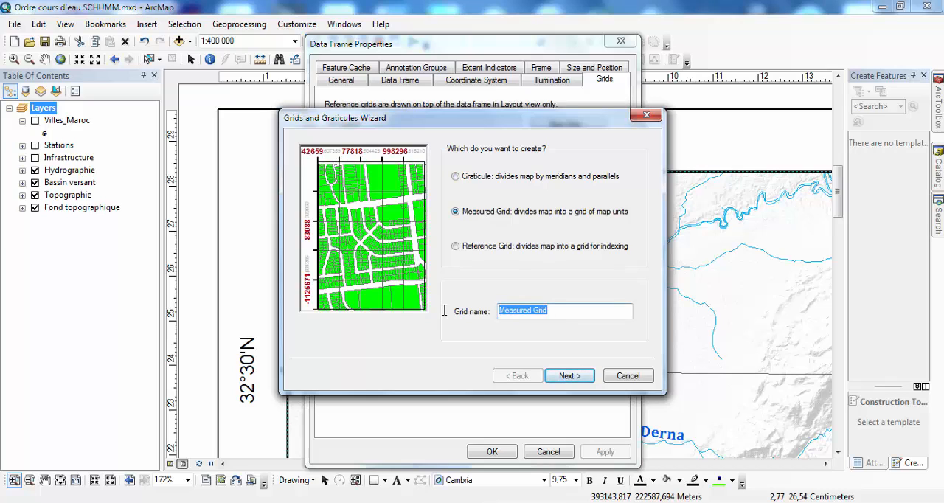
pyautogui.write('merchich')
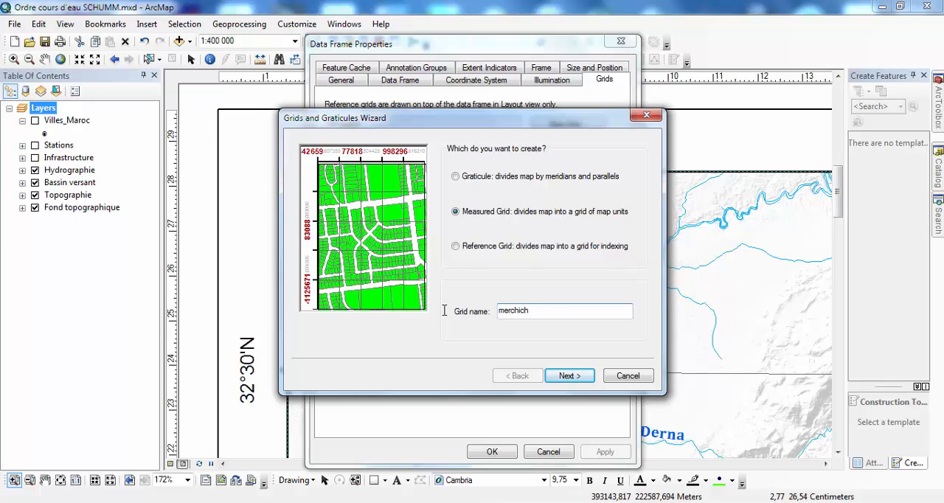
# - Give the merchich grid tick marks and labels at 30000 by 20000 meter intervals, finish it with default axes, and apply it to the layout
pyautogui.click(568, 376)
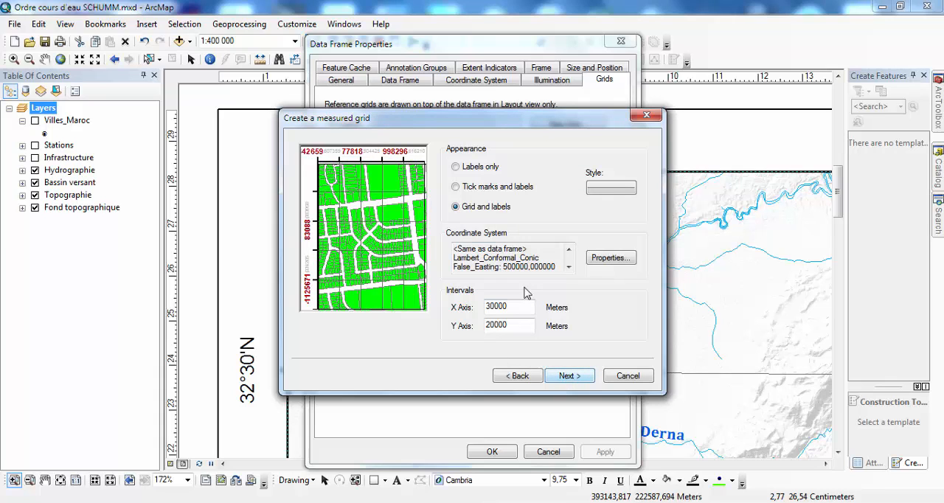
pyautogui.click(477, 188)
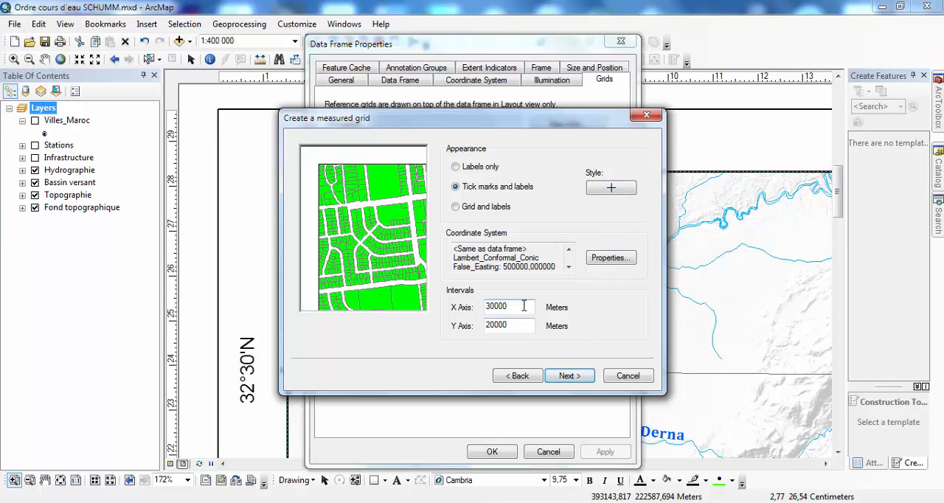
pyautogui.click(568, 376)
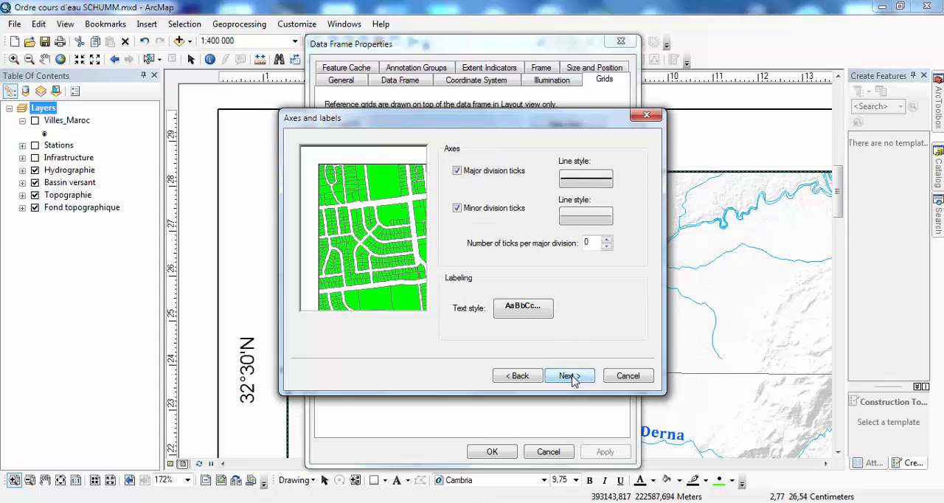
pyautogui.click(569, 376)
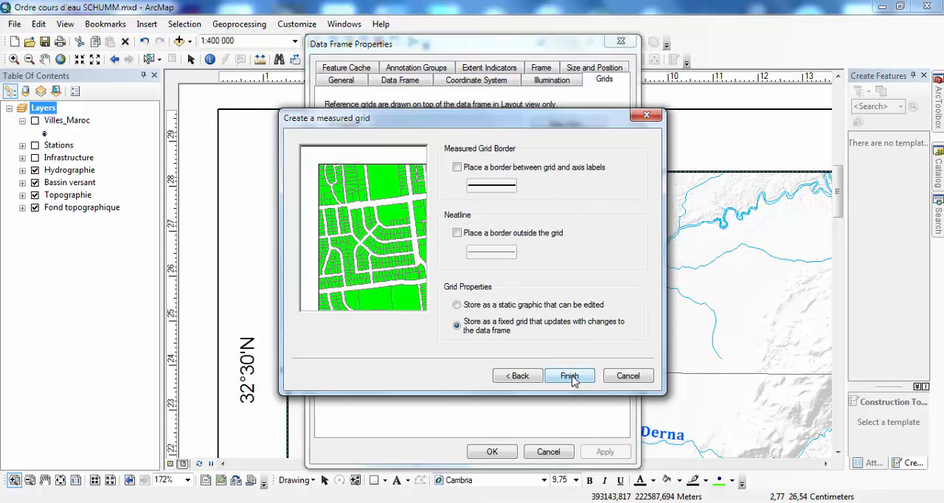
pyautogui.click(569, 376)
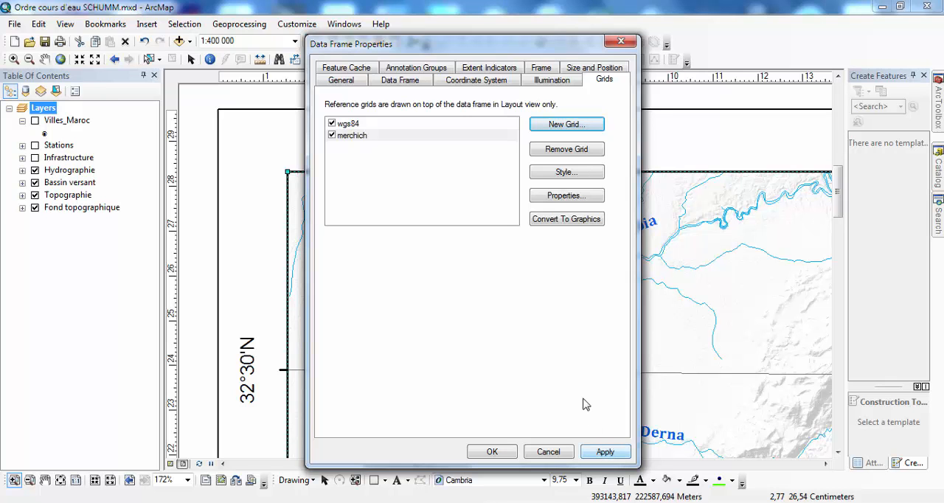
pyautogui.click(605, 452)
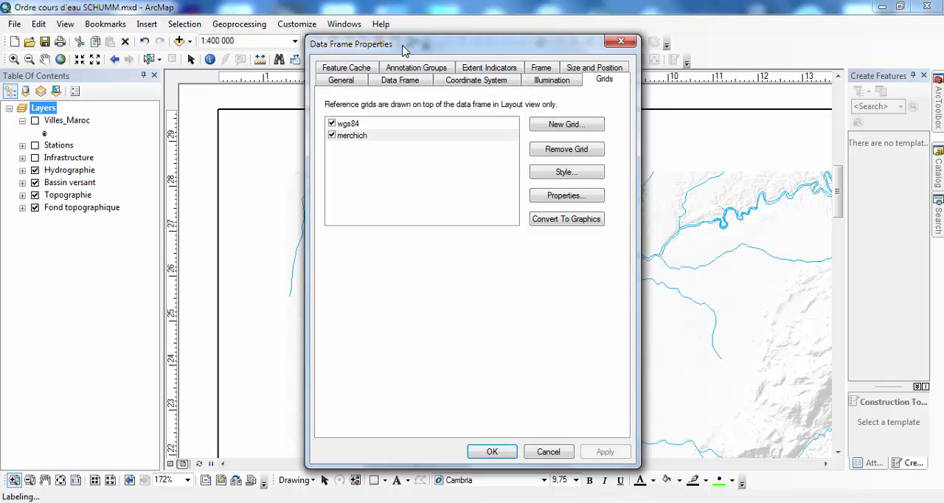
# - Set the number format of the merchich grid's labels to 0 decimal places
pyautogui.moveTo(404, 46); pyautogui.dragTo(635, 27)
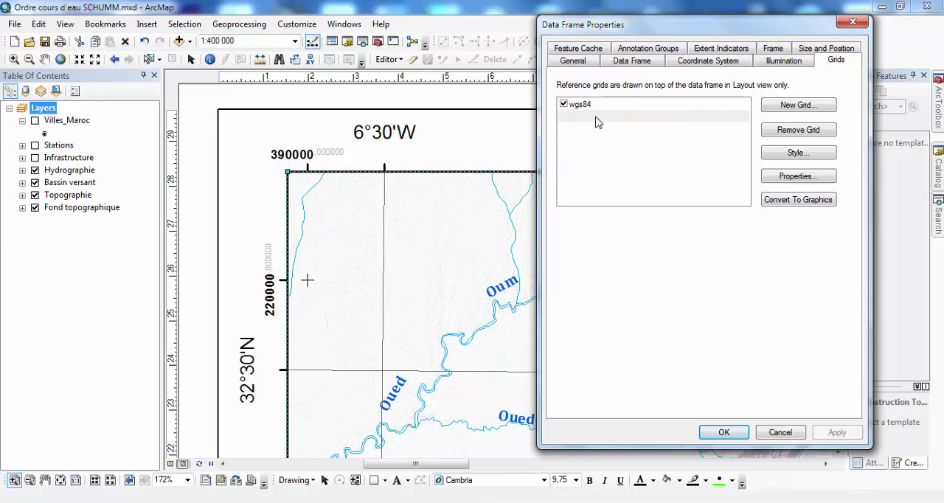
pyautogui.click(596, 118)
pyautogui.click(587, 118)
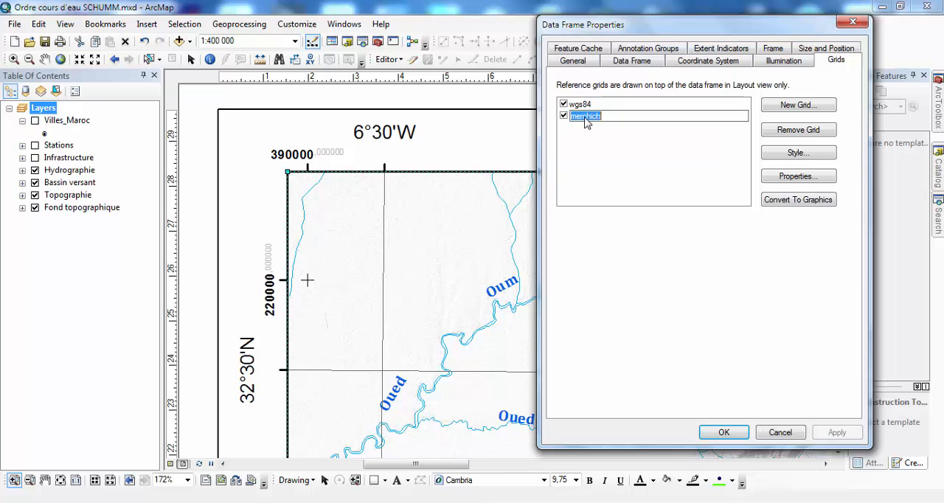
pyautogui.click(805, 177)
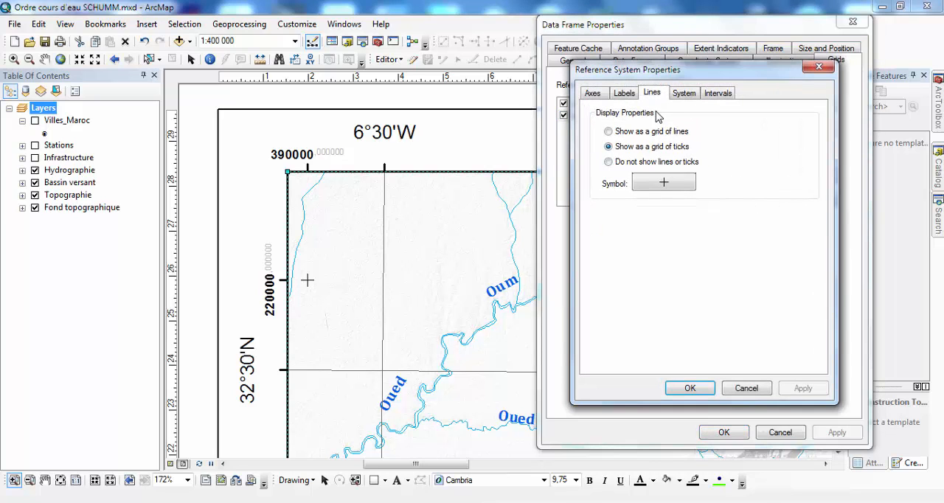
pyautogui.click(624, 96)
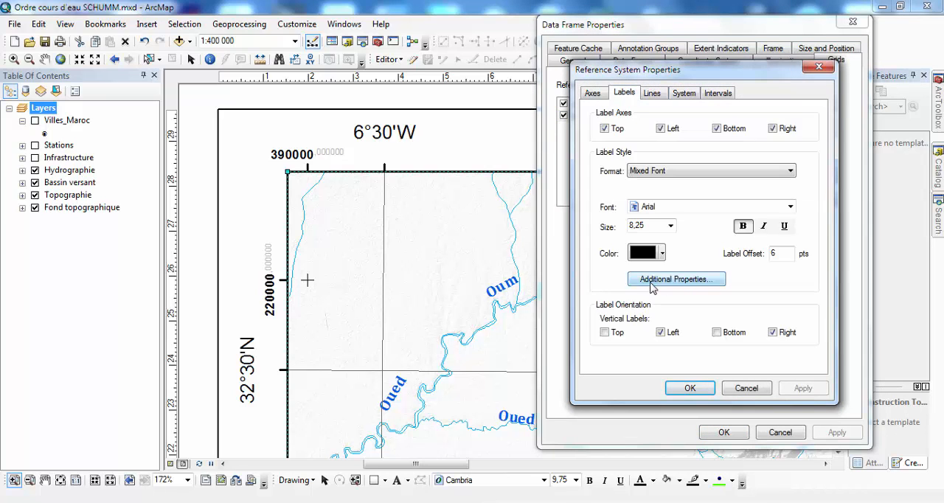
pyautogui.click(671, 280)
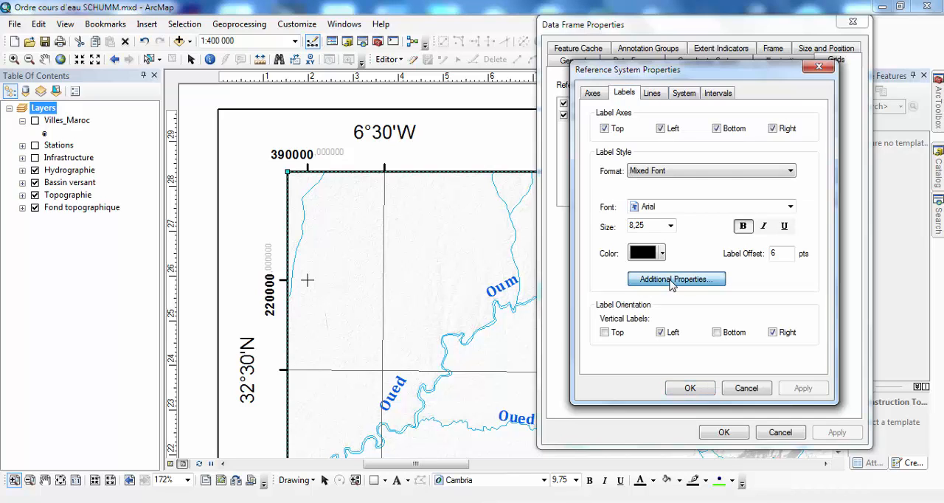
pyautogui.click(707, 317)
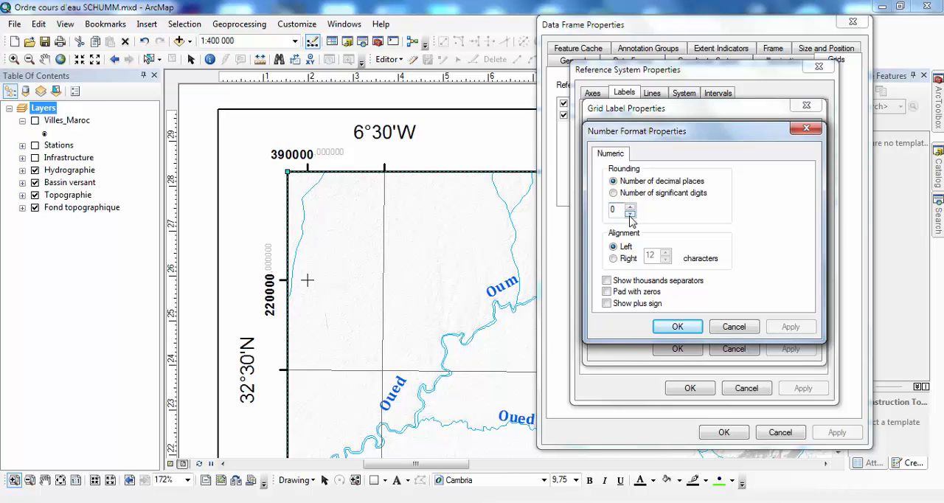
pyautogui.click(678, 327)
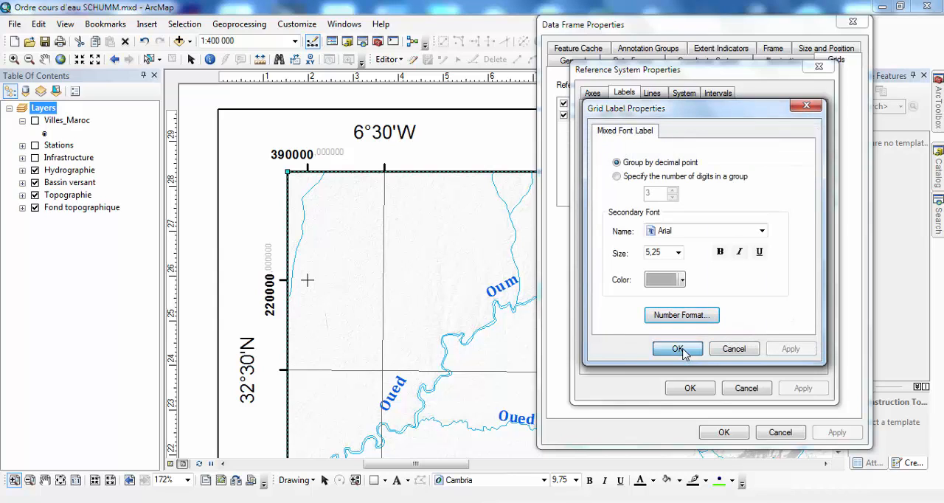
pyautogui.click(677, 349)
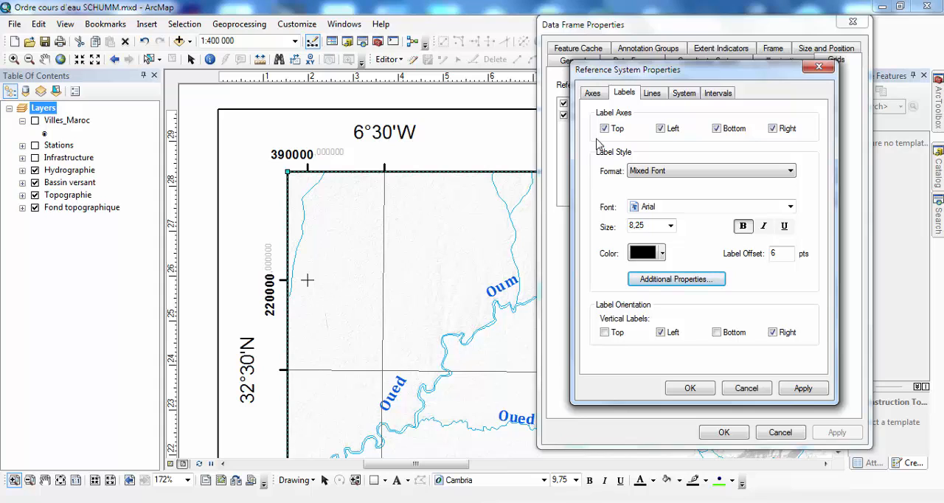
# - Display the merchich grid's major division ticks inside the data frame and apply the grid settings to the layout
pyautogui.click(593, 94)
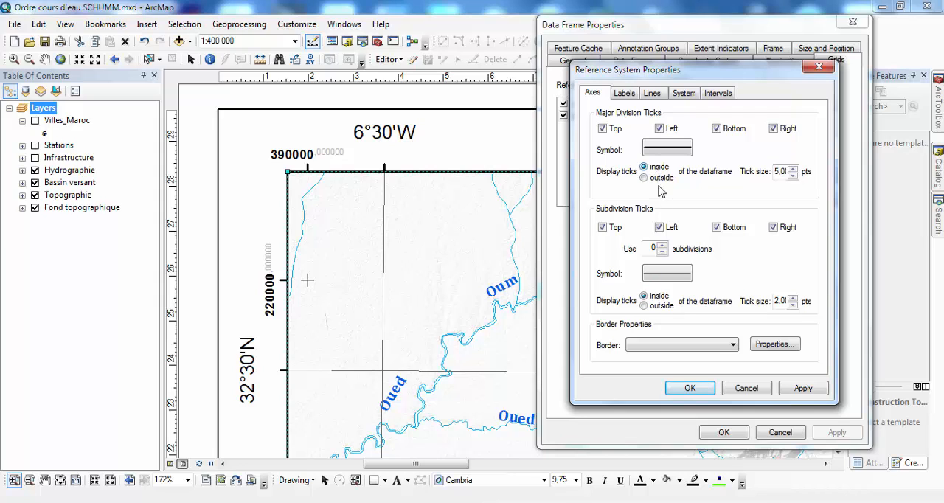
pyautogui.click(691, 396)
pyautogui.click(837, 432)
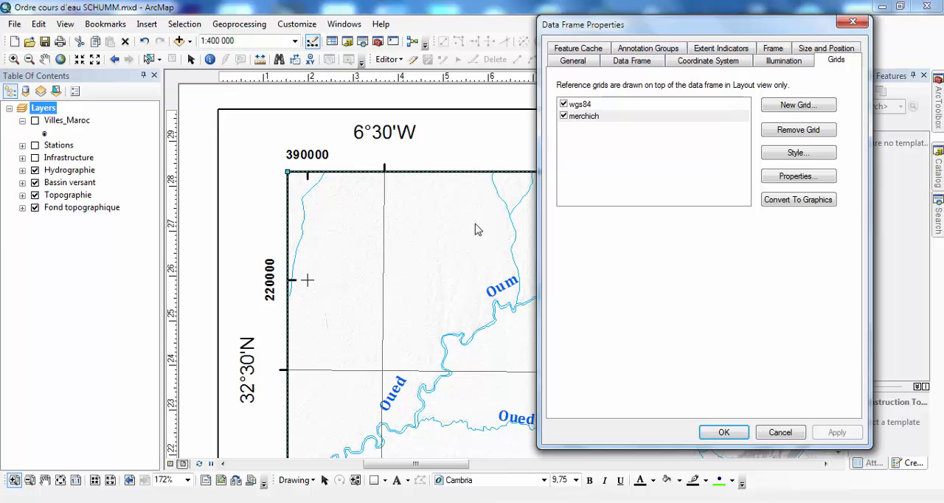
pyautogui.click(732, 434)
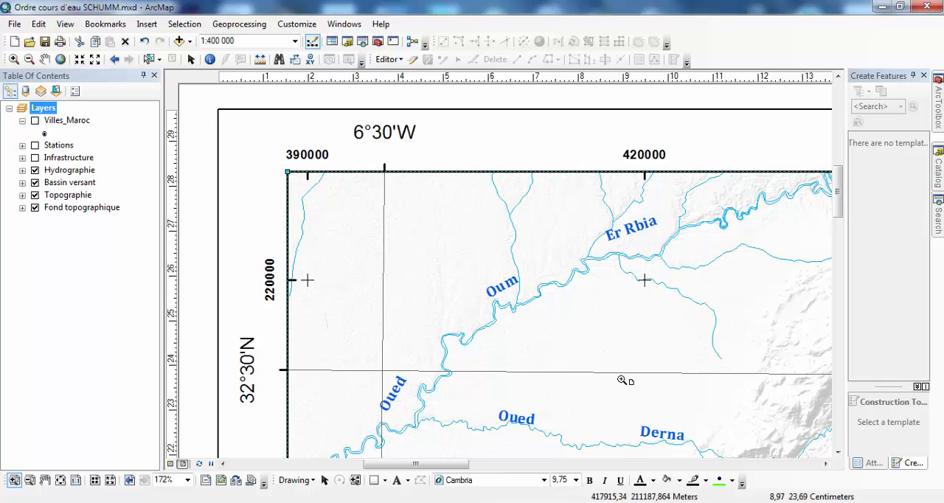
# - Check the data frame's current coordinate system without changing it, and view the whole layout page
pyautogui.rightClick(43, 111)
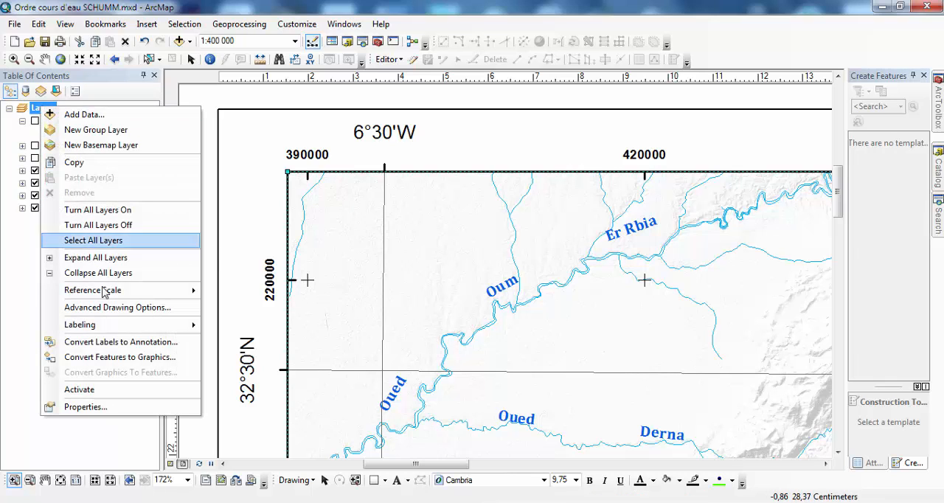
pyautogui.click(103, 407)
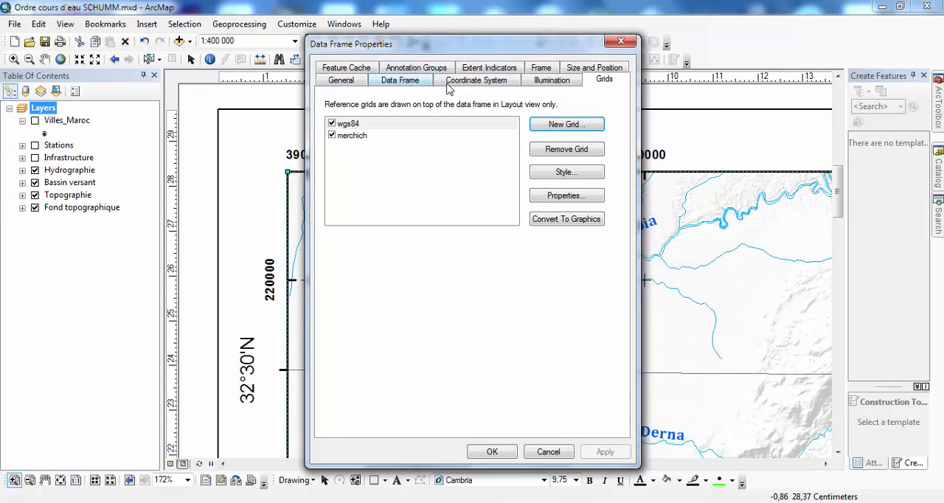
pyautogui.click(475, 80)
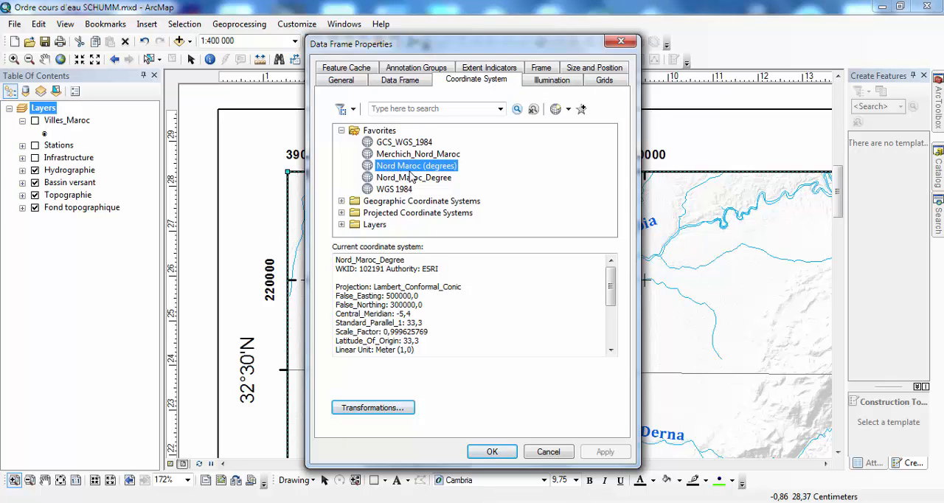
pyautogui.click(555, 451)
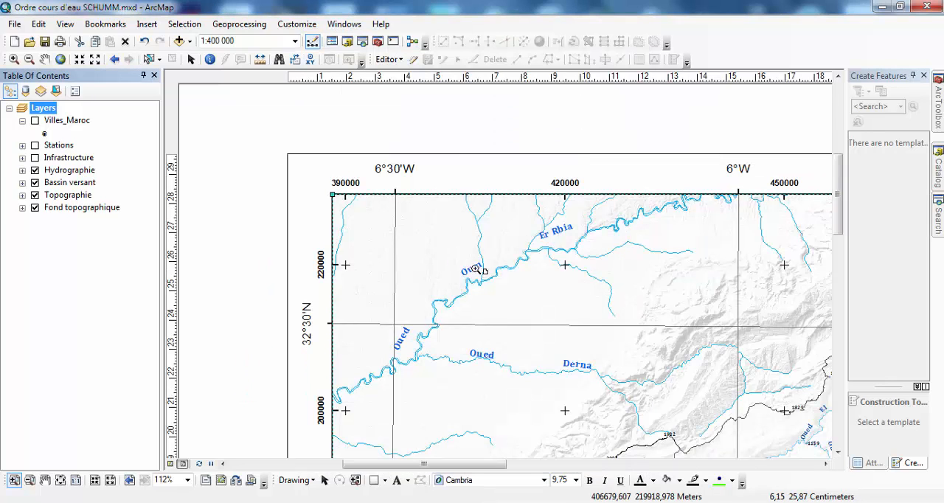
pyautogui.scroll(3, 520, 280)
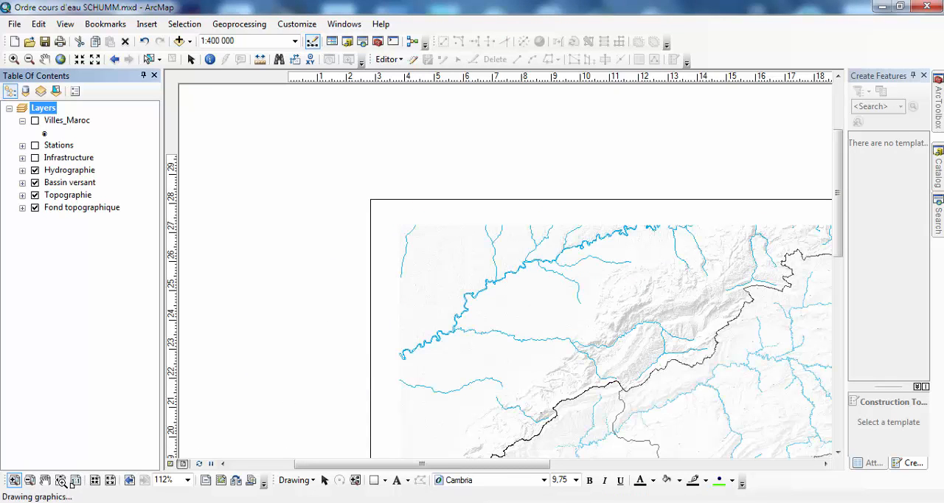
pyautogui.click(61, 480)
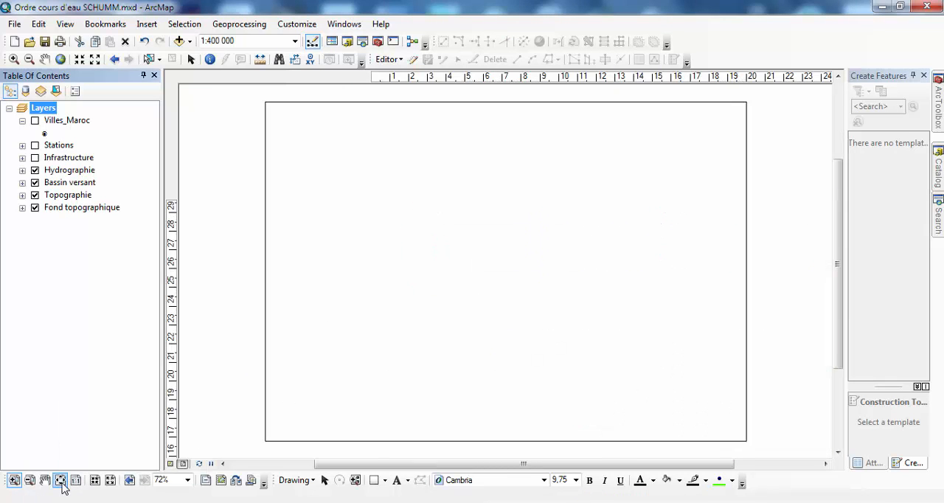